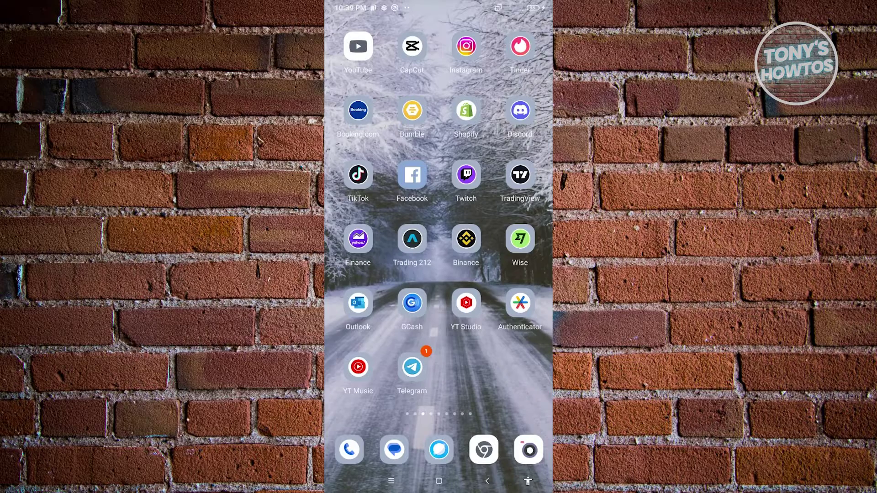
Step: Search Google Play for 'voice changer' and open the installed Voice Changer - Voice Effects listing
left_click_drag(356, 274, 522, 274)
left_click(520, 369)
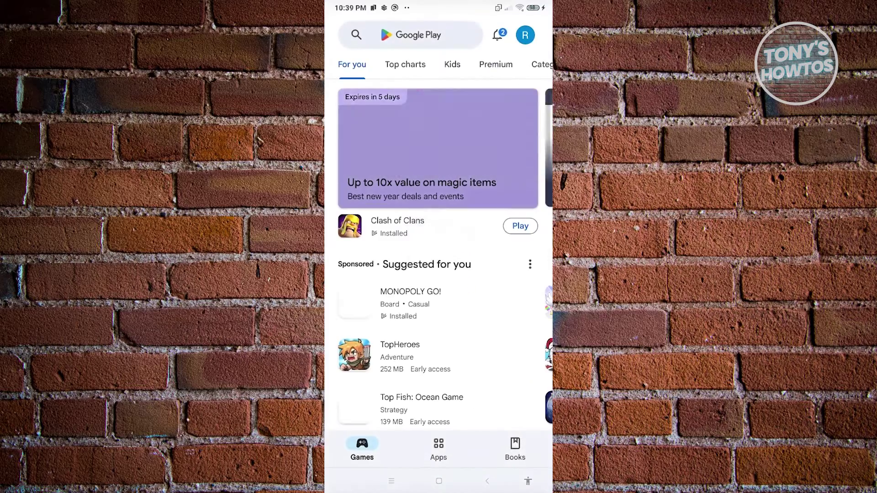
left_click(412, 34)
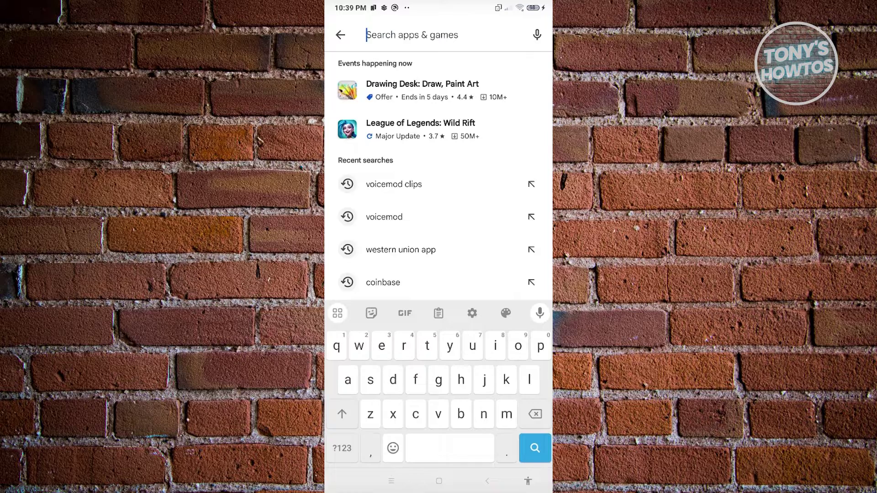
key("Escape")
left_click(424, 34)
type("voice ")
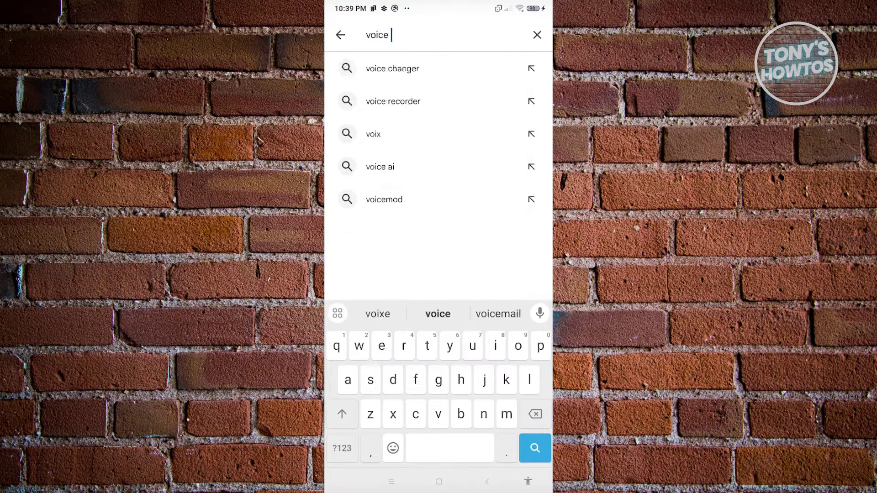
type("changer")
left_click(534, 448)
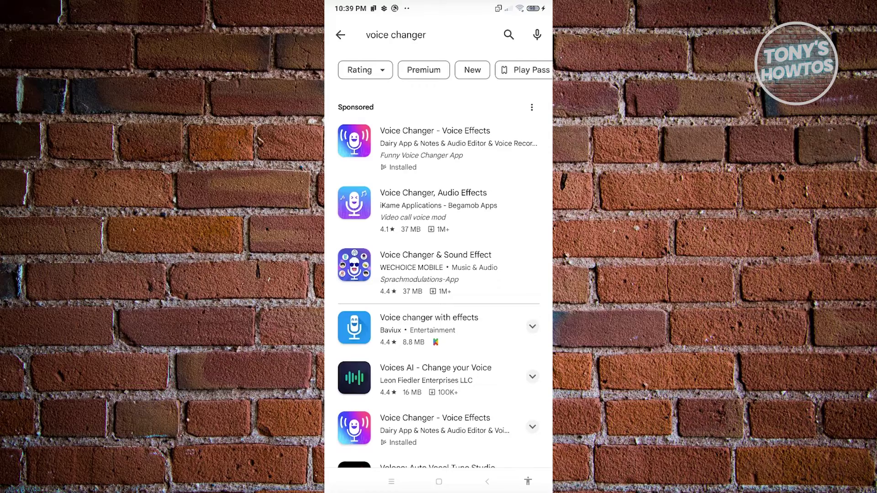
left_click(439, 144)
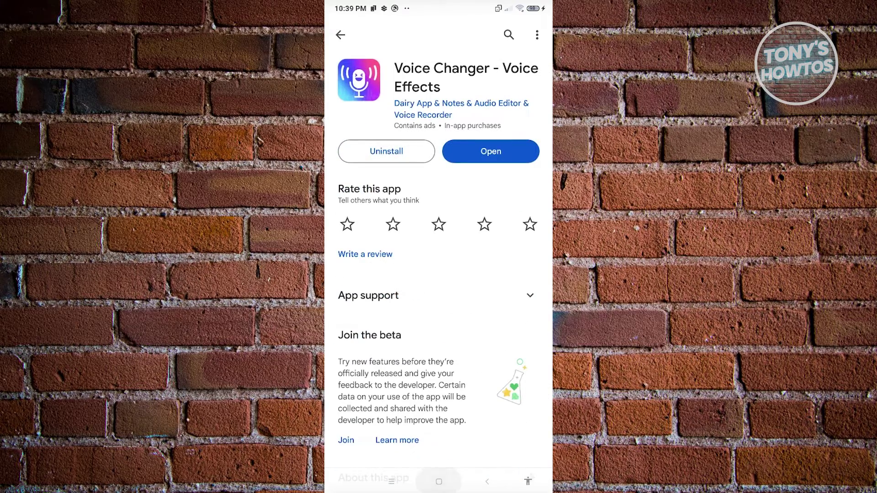
Step: Launch Voice Changer - Voice Effects from its Play Store page and dismiss the share-app prompt
left_click(439, 482)
left_click(391, 482)
left_click(384, 271)
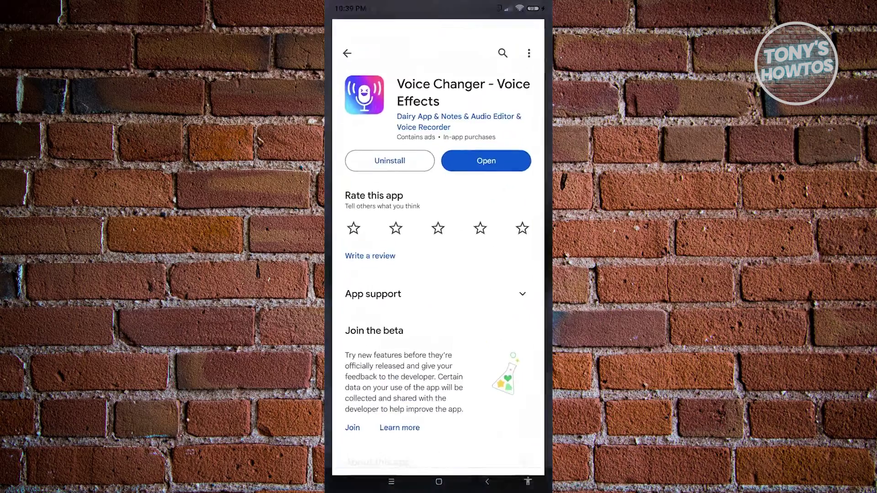
left_click(491, 152)
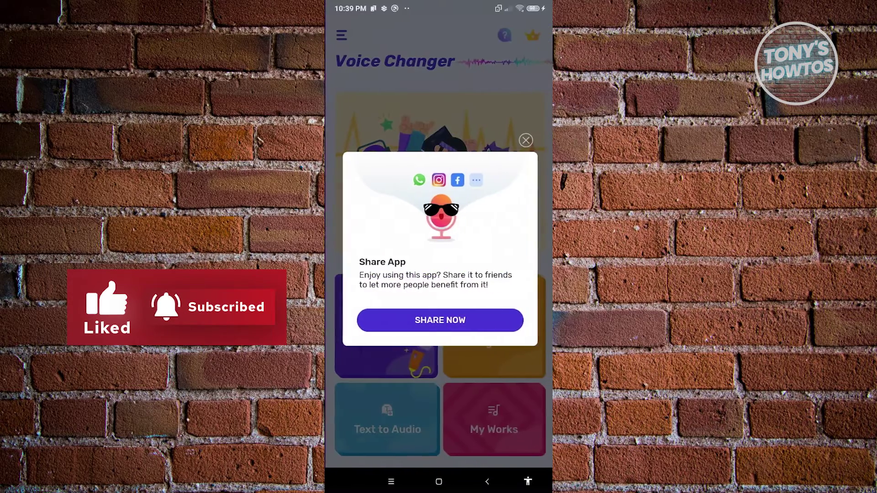
left_click(525, 141)
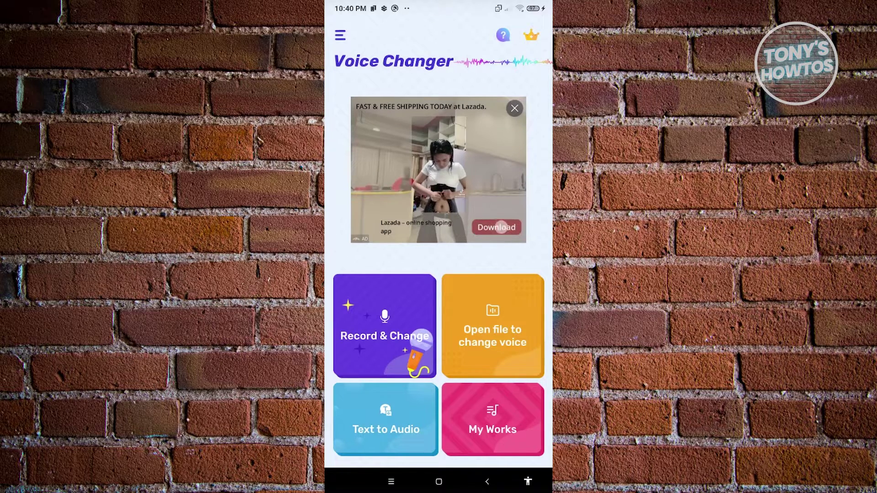
Step: Choose Record & Change to reach the audio/video recording screen
left_click(385, 327)
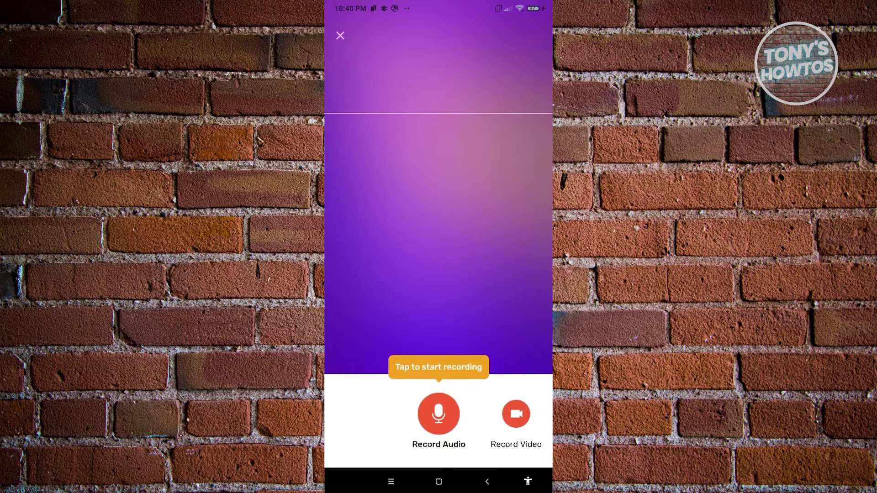
Step: Record a five-second audio clip and stop it to reach Voice Effects
left_click(439, 413)
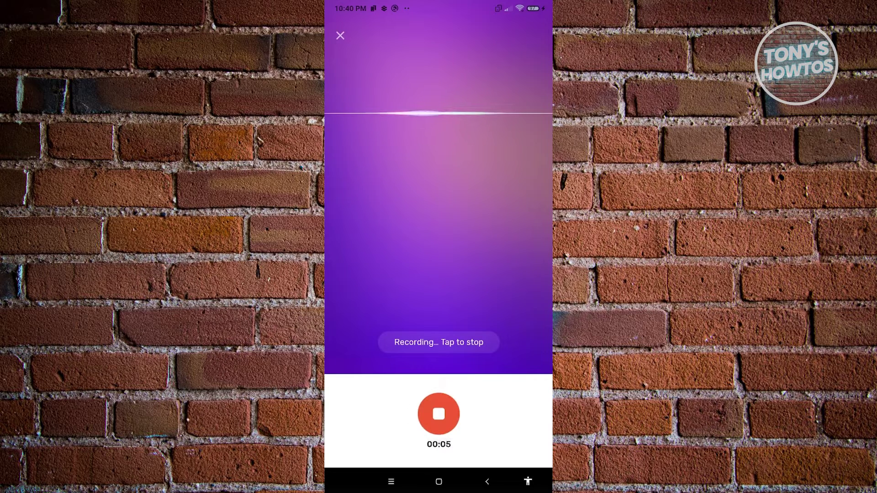
left_click(439, 413)
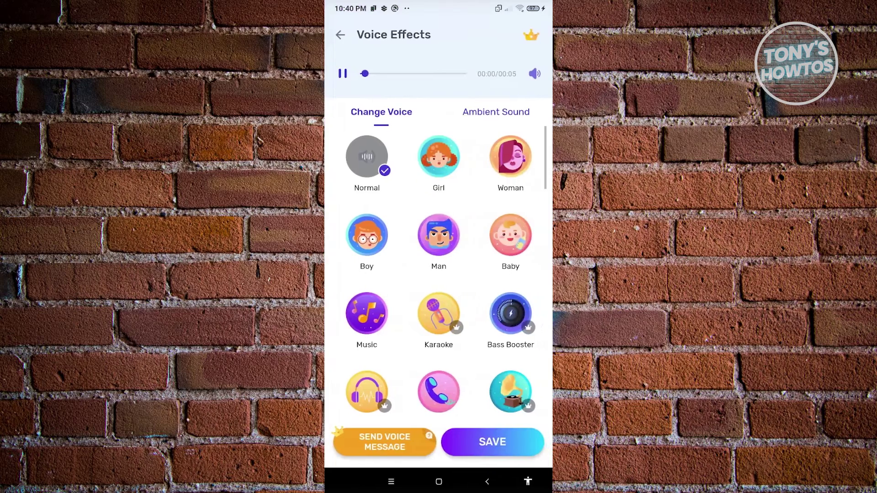
Step: Pause playback and switch the clip from Normal to the Baby voice effect
left_click(343, 74)
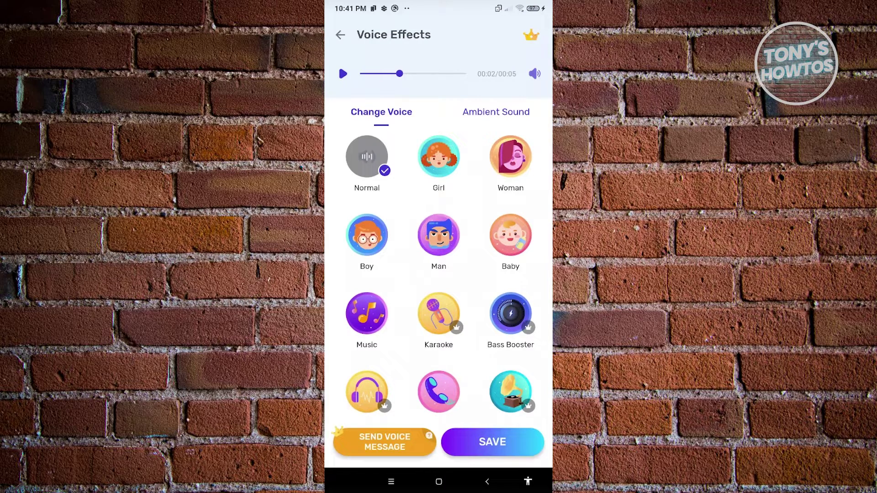
left_click(511, 236)
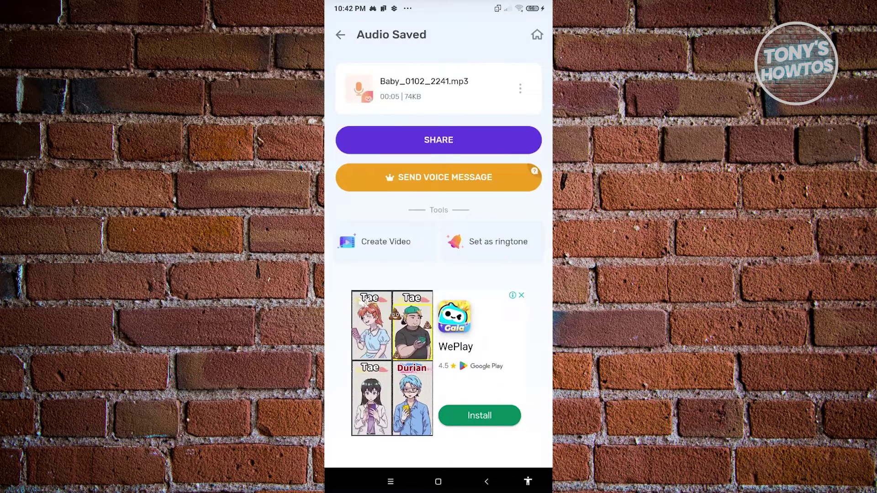
Step: Share Baby_0102_2241.mp3 via Discord and post it to Fun Server's #general channel
left_click(356, 140)
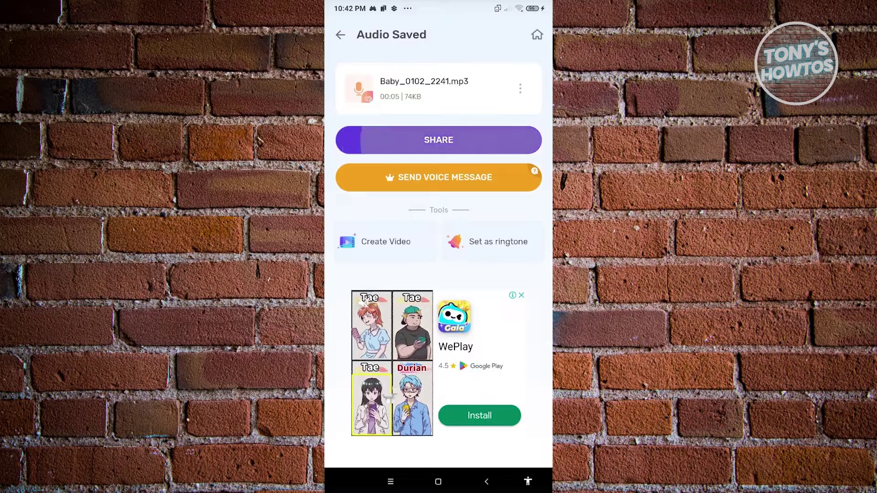
left_click(518, 404)
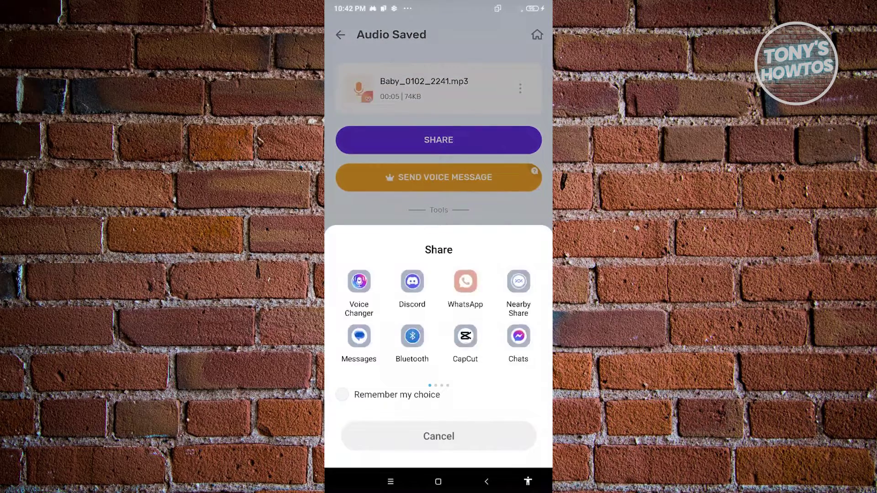
left_click(411, 281)
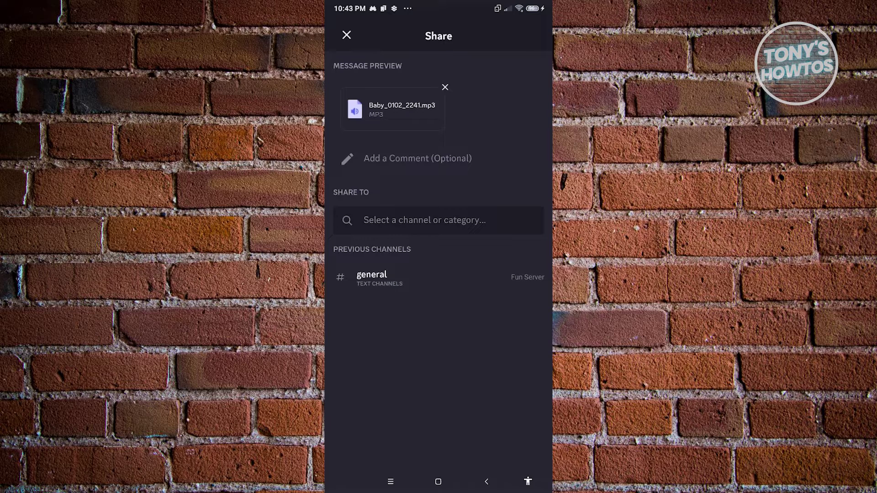
left_click(432, 278)
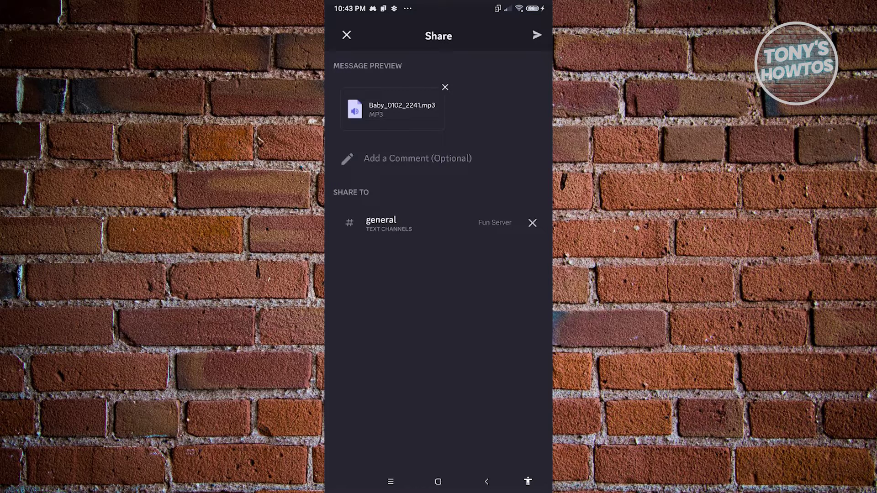
left_click(537, 35)
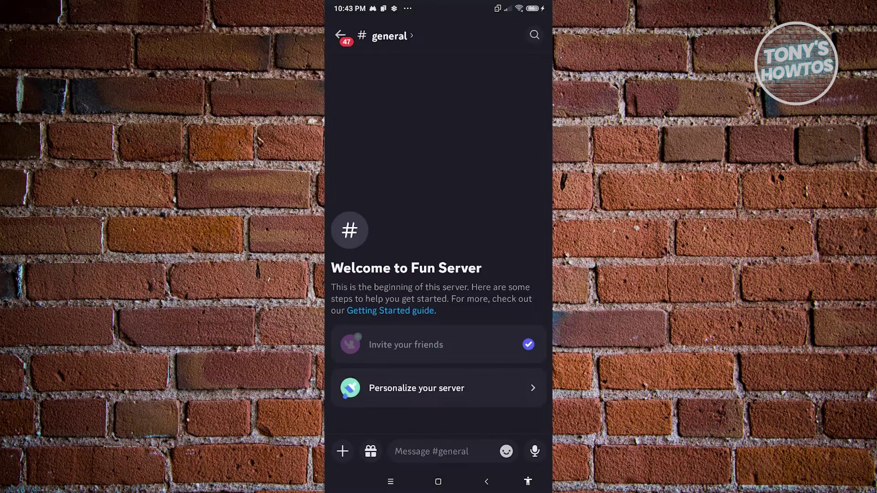